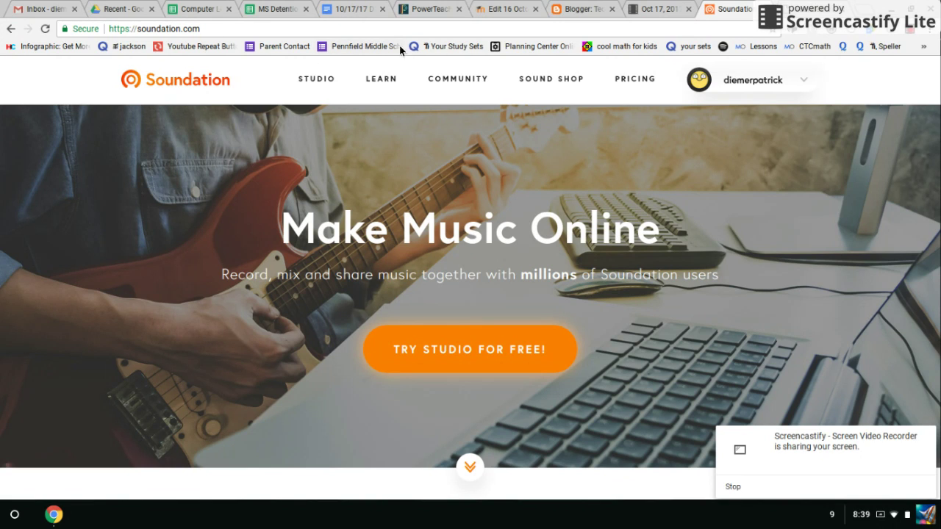
# - Review the published tracks under My account > Tracks, then launch the online Studio
pyautogui.click(803, 83)
pyautogui.click(748, 86)
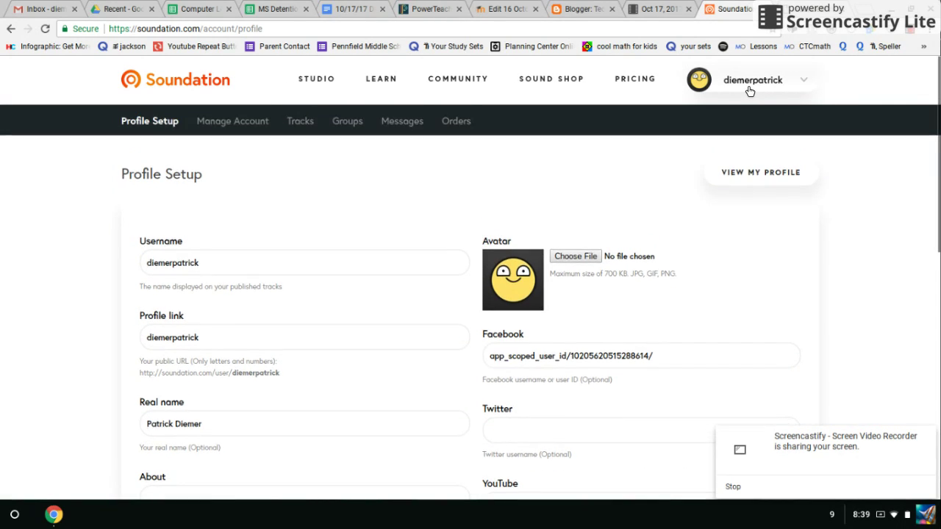
pyautogui.click(308, 121)
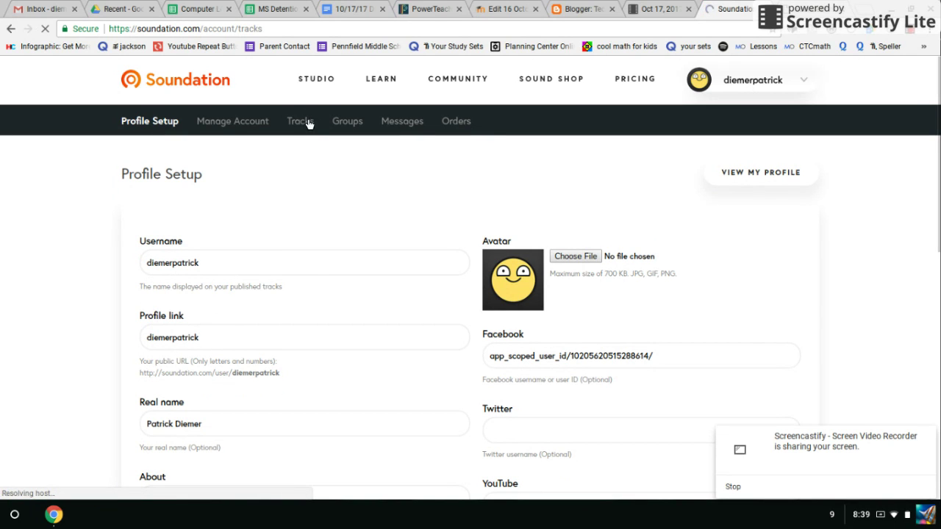
pyautogui.scroll(-3, 330, 207)
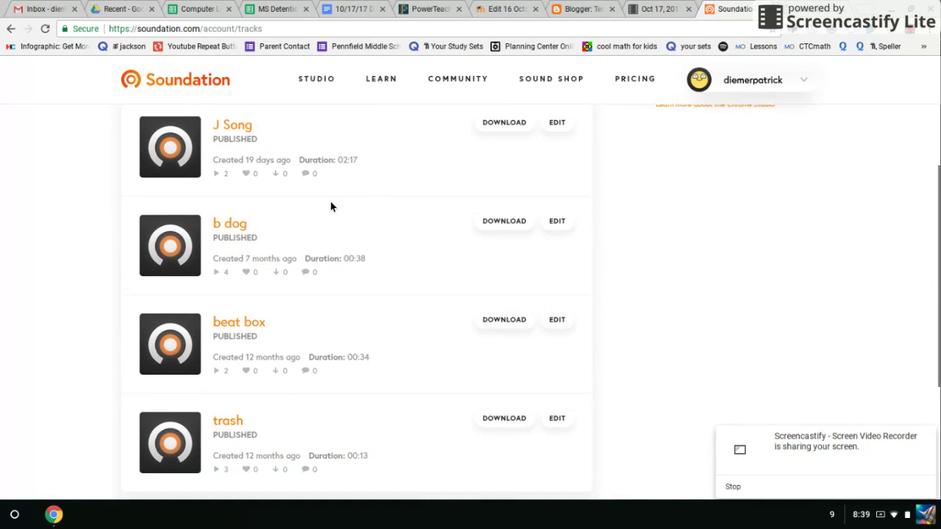
pyautogui.scroll(3, 330, 205)
pyautogui.scroll(1, 260, 202)
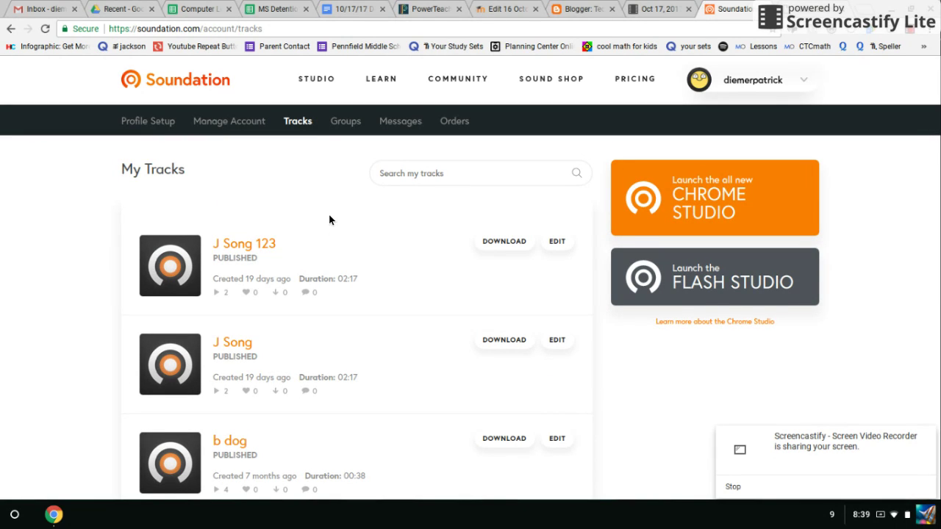
pyautogui.click(320, 80)
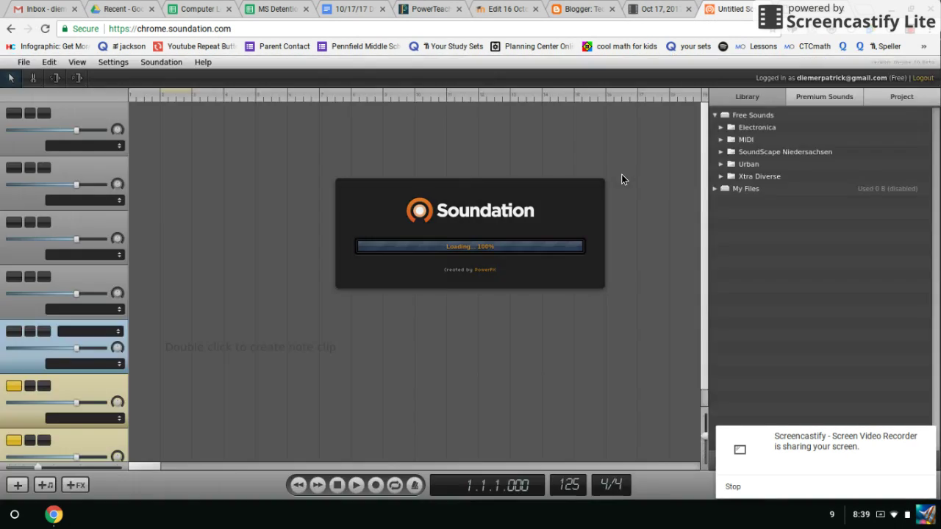
# - Open the saved song 'J Song' through File > Open
pyautogui.click(24, 64)
pyautogui.click(39, 91)
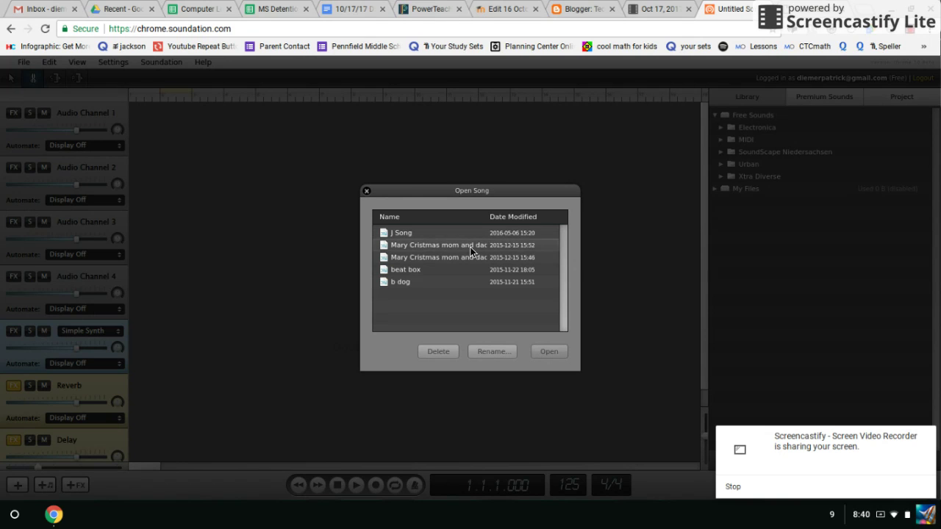
pyautogui.click(432, 233)
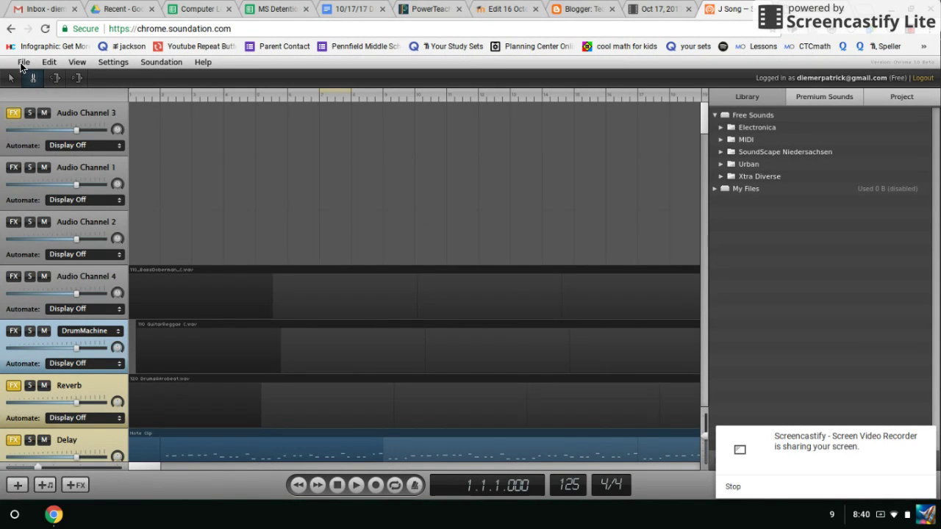
pyautogui.click(22, 63)
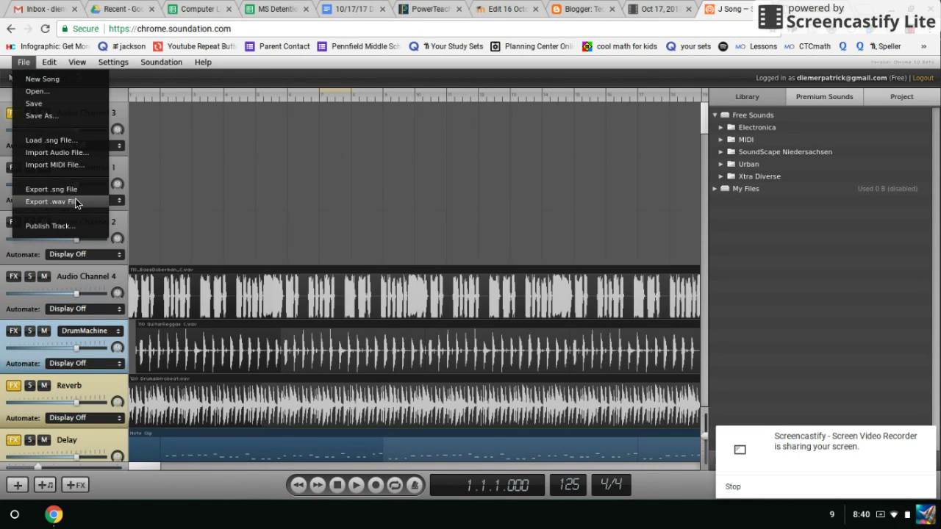
# - Try publishing the unchanged song as a track and dismiss the already-published error
pyautogui.click(72, 225)
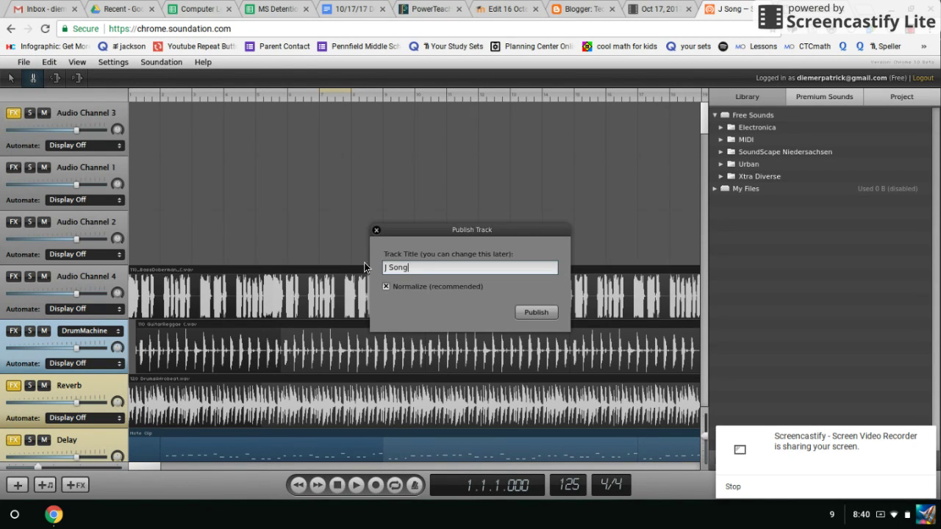
pyautogui.press('BackSpace')
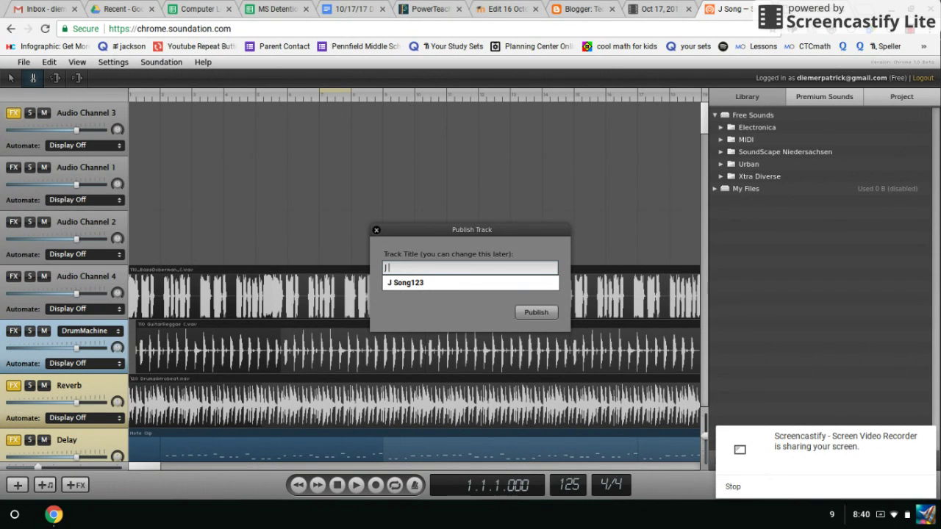
pyautogui.write('Sample')
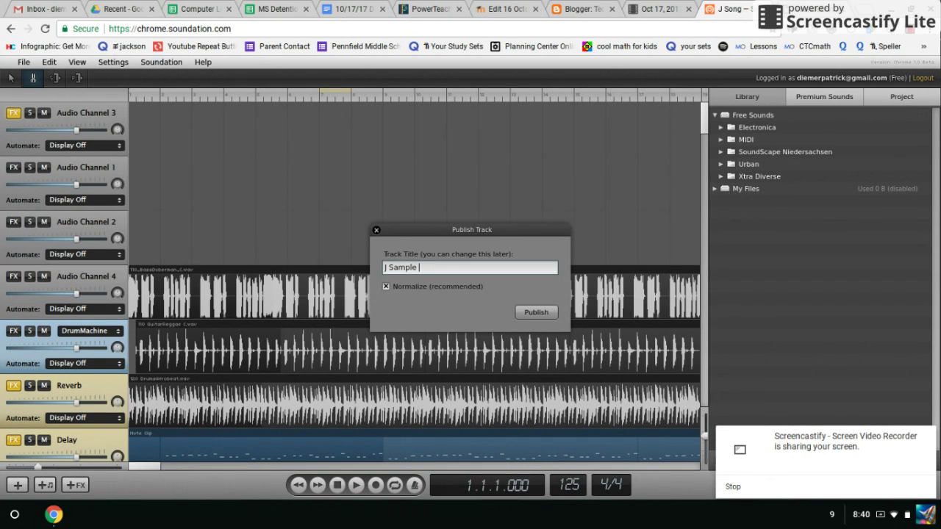
pyautogui.click(531, 312)
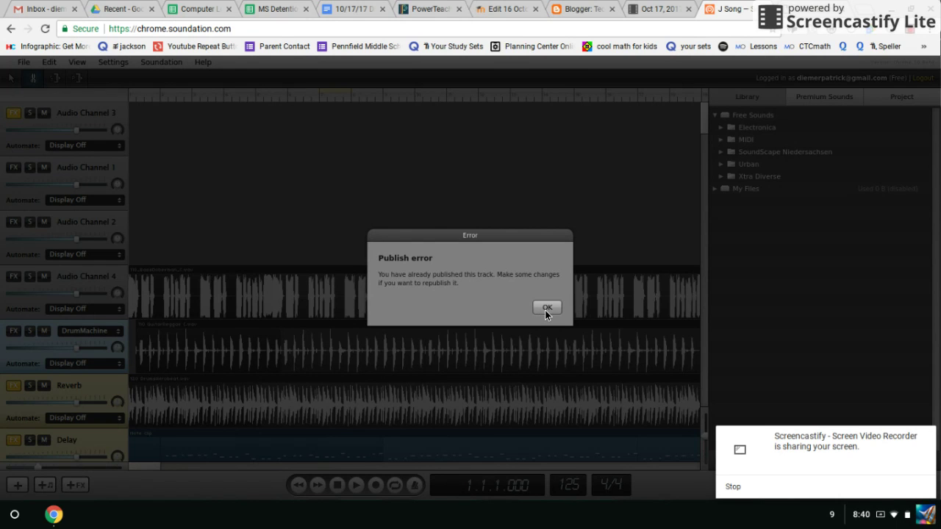
pyautogui.click(546, 308)
# - Delete the second clip on Audio Channel 4 and publish the song as 'J Song12334555'
pyautogui.click(247, 294)
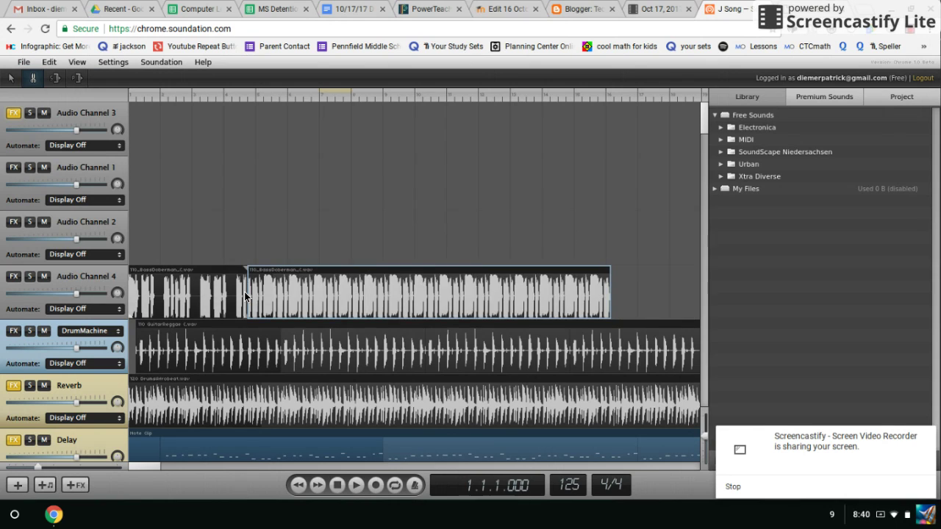
pyautogui.press('Delete')
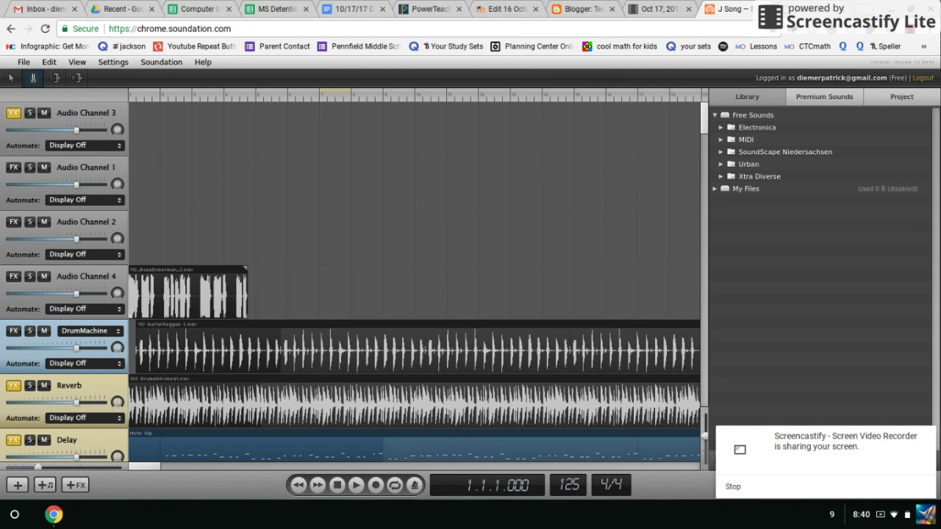
pyautogui.click(27, 63)
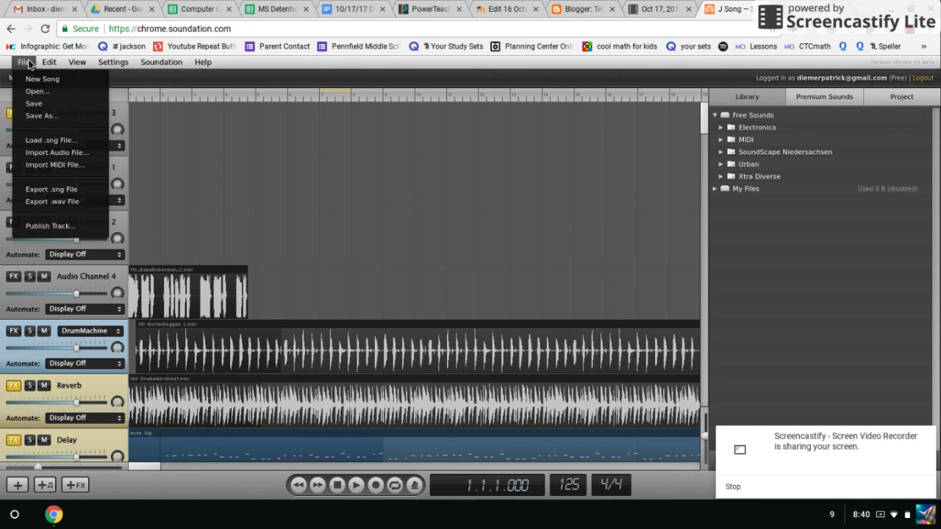
pyautogui.click(48, 226)
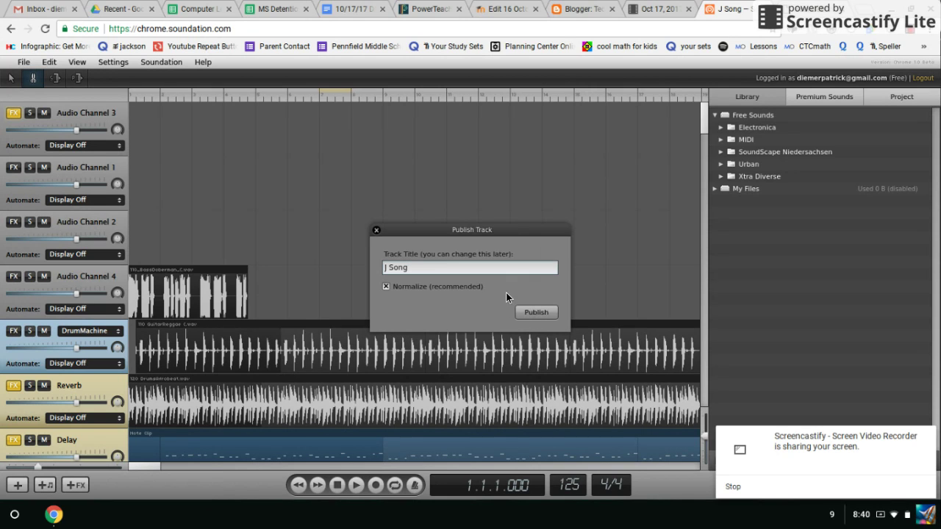
pyautogui.write('123')
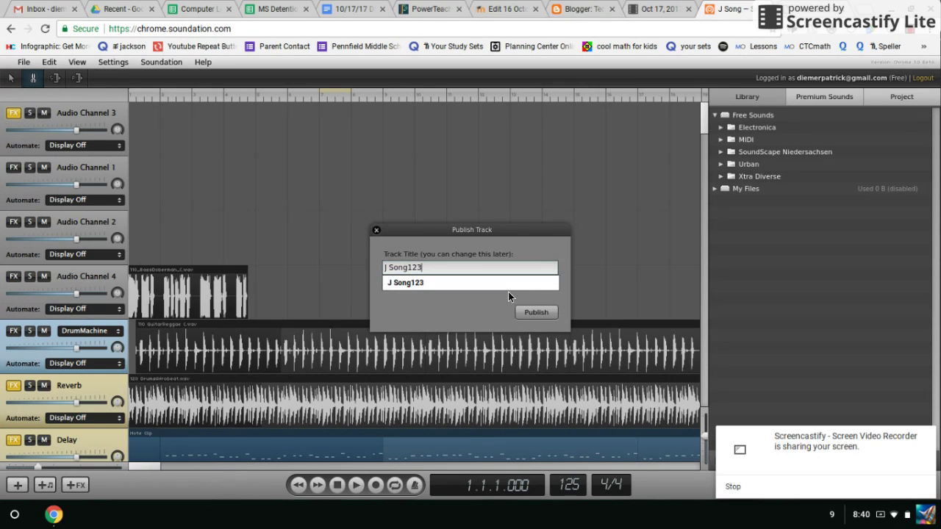
pyautogui.write('34555')
pyautogui.click(527, 316)
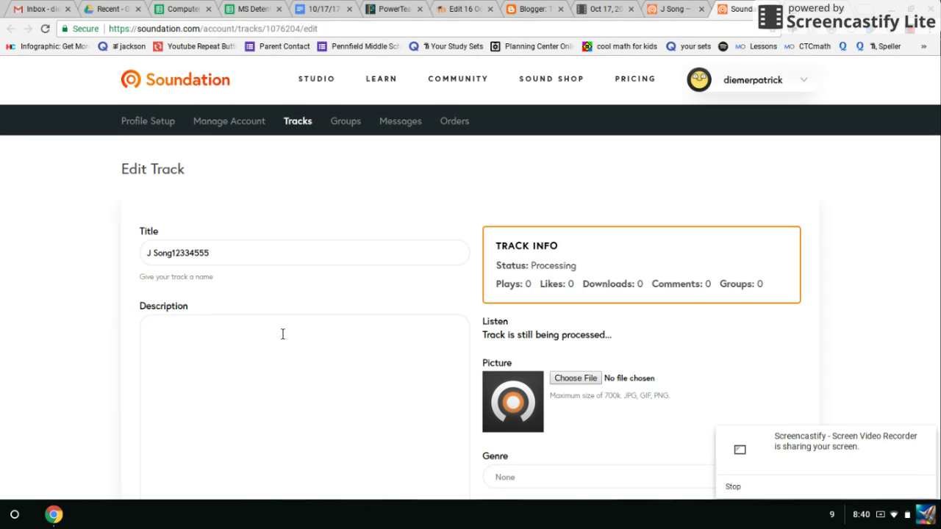
# - Retitle the track 'Sample that be needs to be deleted'
pyautogui.doubleClick(268, 255)
pyautogui.press('Right')
pyautogui.press('BackSpace')
pyautogui.press('BackSpace')
pyautogui.press('BackSpace')
pyautogui.press('BackSpace')
pyautogui.press('BackSpace')
pyautogui.press('BackSpace')
pyautogui.press('BackSpace')
pyautogui.press('BackSpace')
pyautogui.press('BackSpace')
pyautogui.press('BackSpace')
pyautogui.press('BackSpace')
pyautogui.press('BackSpace')
pyautogui.press('BackSpace')
pyautogui.press('BackSpace')
pyautogui.write('Sample that nee')
pyautogui.press('BackSpace')
pyautogui.write('be need')
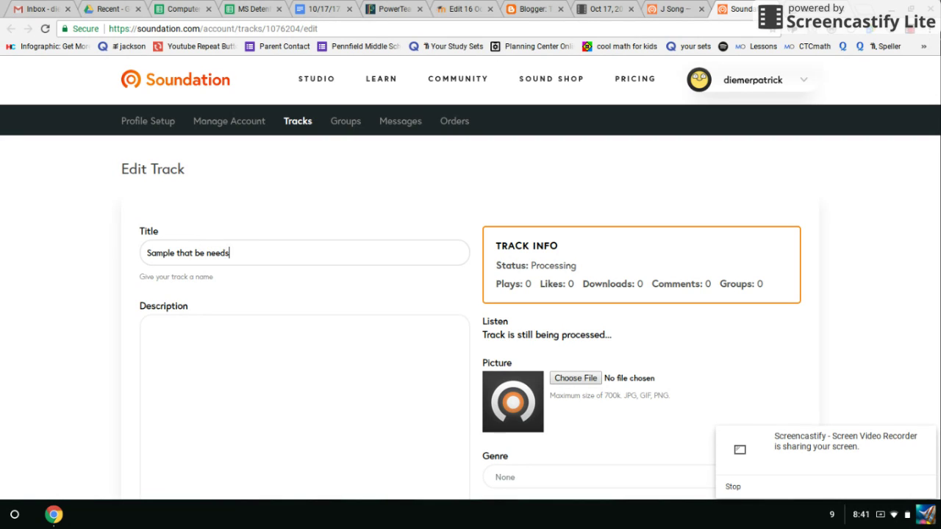
pyautogui.write('s to be d')
pyautogui.press('BackSpace')
pyautogui.write('to be deleted')
# - Write a track description addressed to the teacher
pyautogui.scroll(-1, 120, 277)
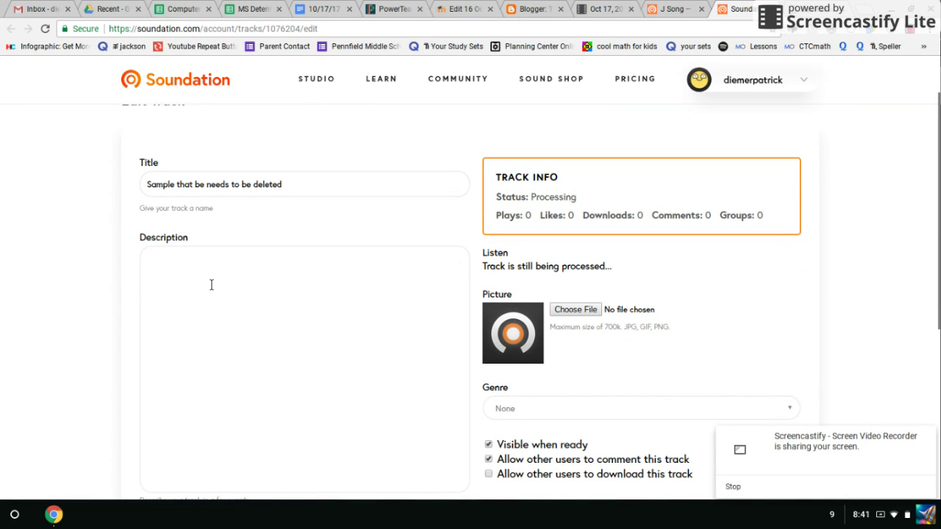
pyautogui.click(211, 284)
pyautogui.write('For all')
pyautogui.press('BackSpace')
pyautogui.press('BackSpace')
pyautogui.press('BackSpace')
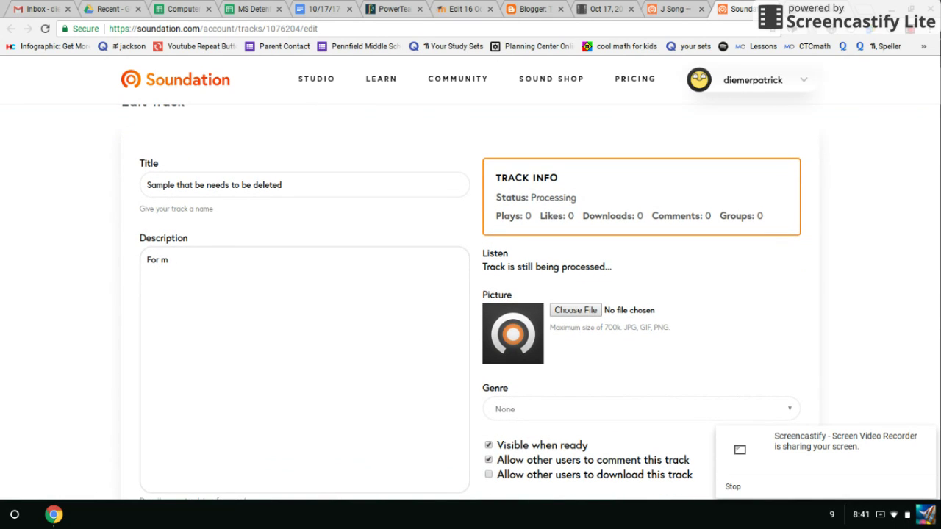
pyautogui.write('Mr. Diemer')
pyautogui.press('BackSpace')
pyautogui.press('BackSpace')
pyautogui.press('BackSpace')
pyautogui.write('mer')
# - Save the edited track details
pyautogui.scroll(-3, 533, 346)
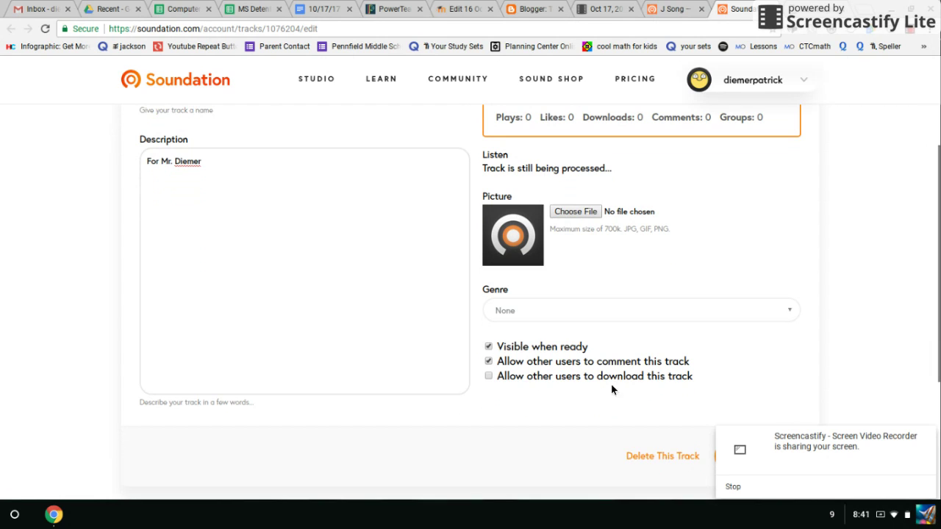
pyautogui.scroll(5, 621, 383)
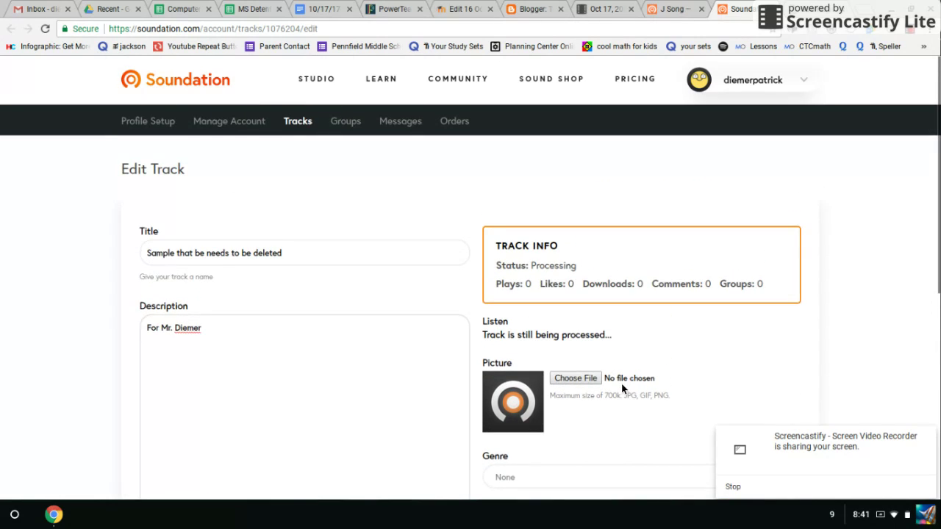
pyautogui.scroll(-7, 621, 383)
pyautogui.click(750, 382)
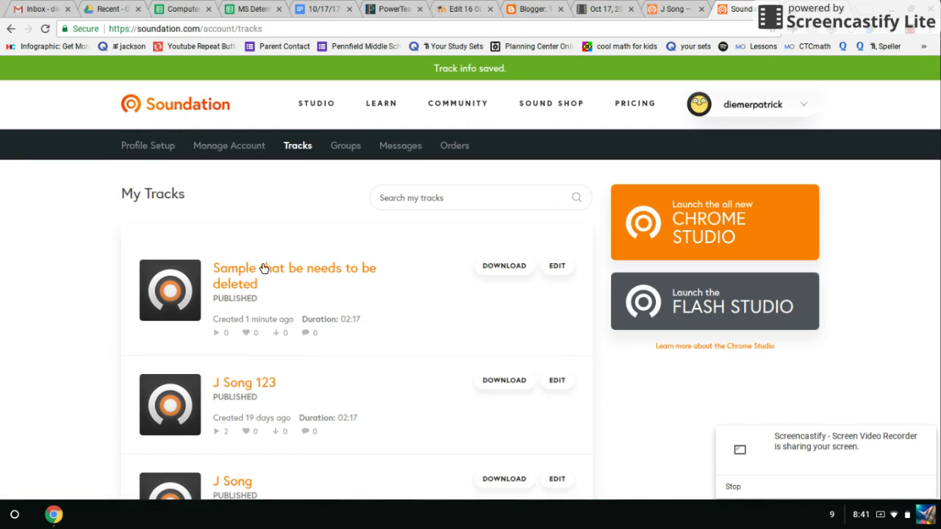
# - Open the new track's page and select its iframe embed code in the share dialog
pyautogui.scroll(-1, 158, 269)
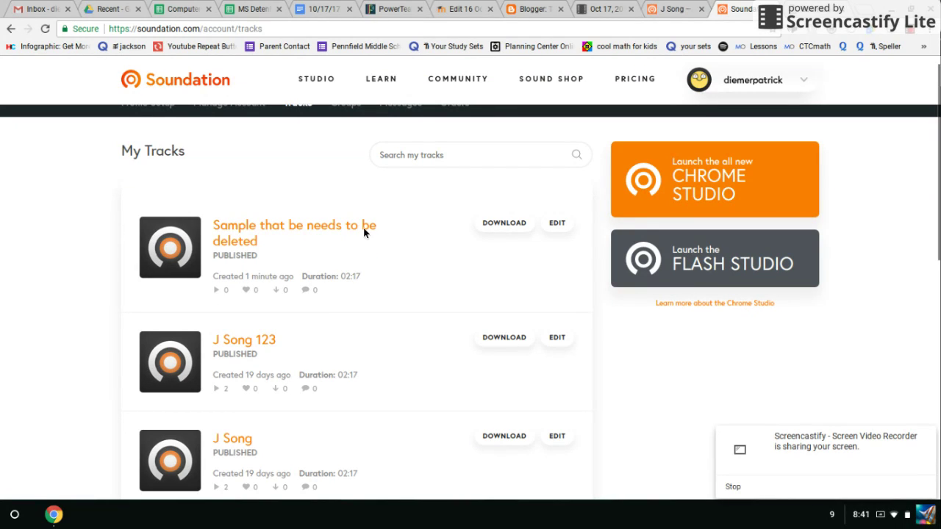
pyautogui.click(245, 233)
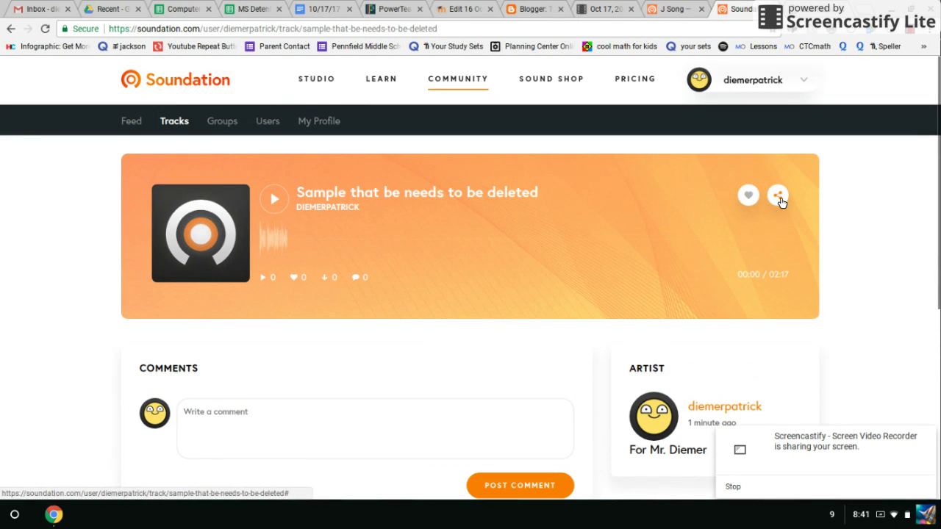
pyautogui.click(779, 197)
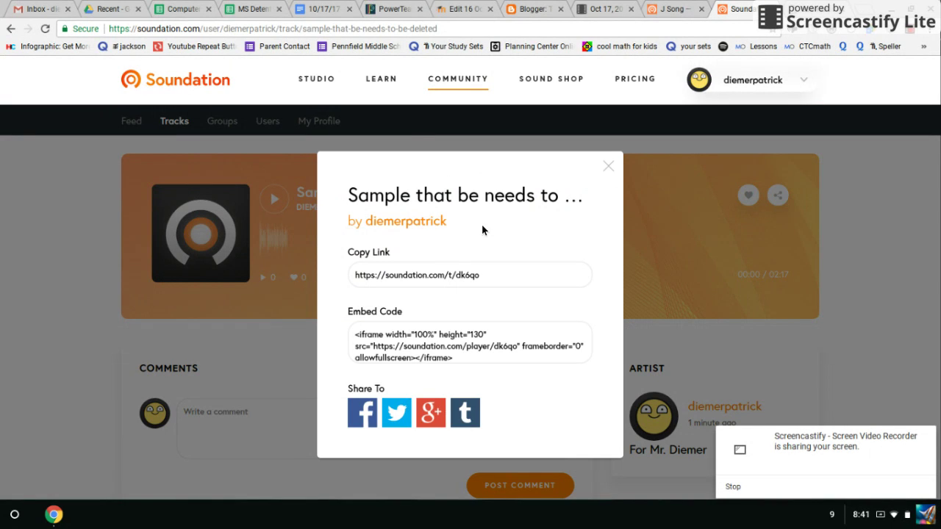
pyautogui.scroll(-1, 481, 236)
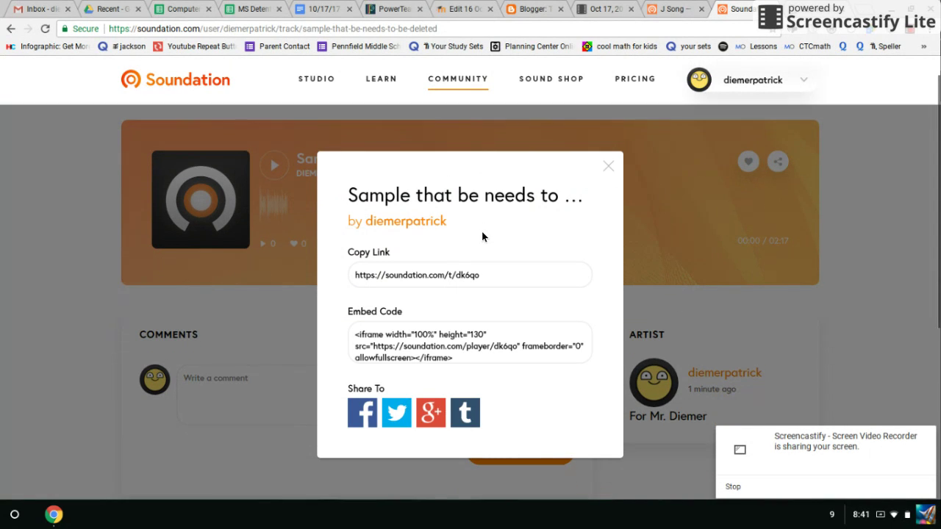
pyautogui.click(393, 335)
pyautogui.hotkey('ctrl', 'c')
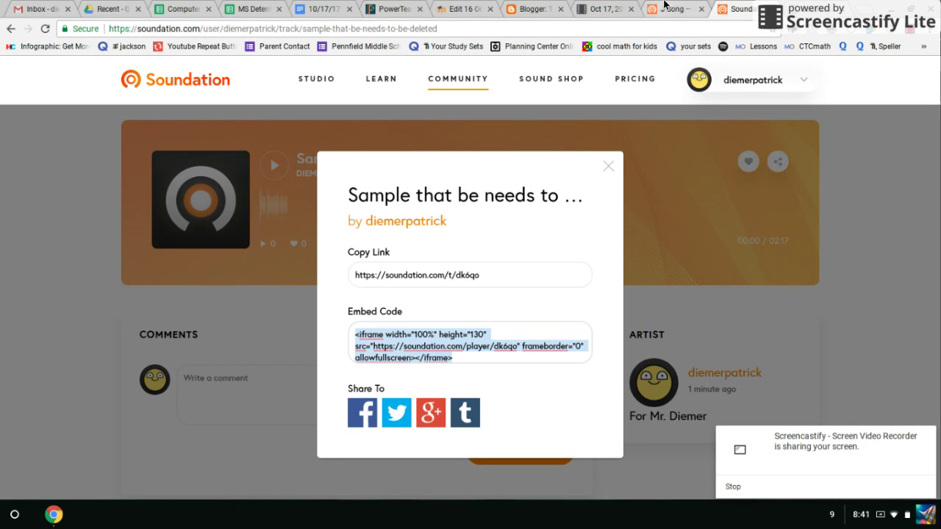
# - Create a new Blogger post and paste the Soundation embed code into its HTML
pyautogui.click(533, 9)
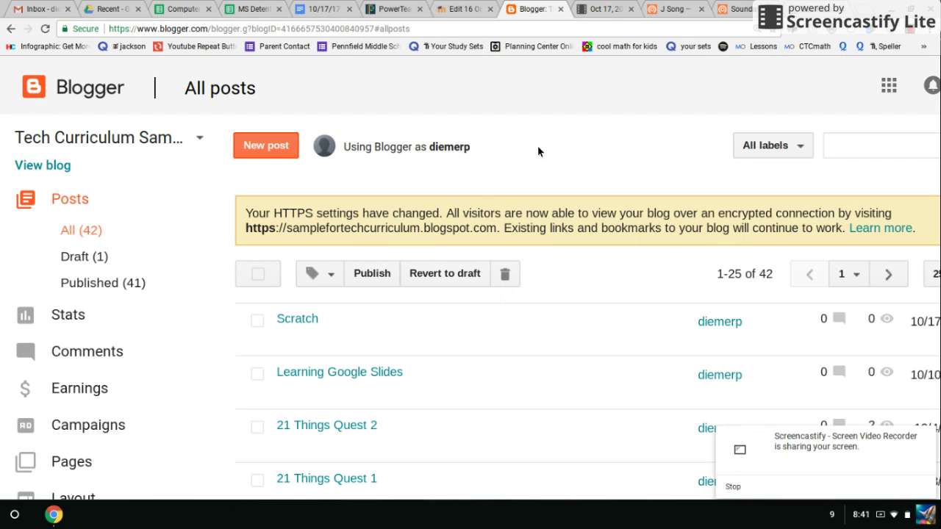
pyautogui.click(248, 147)
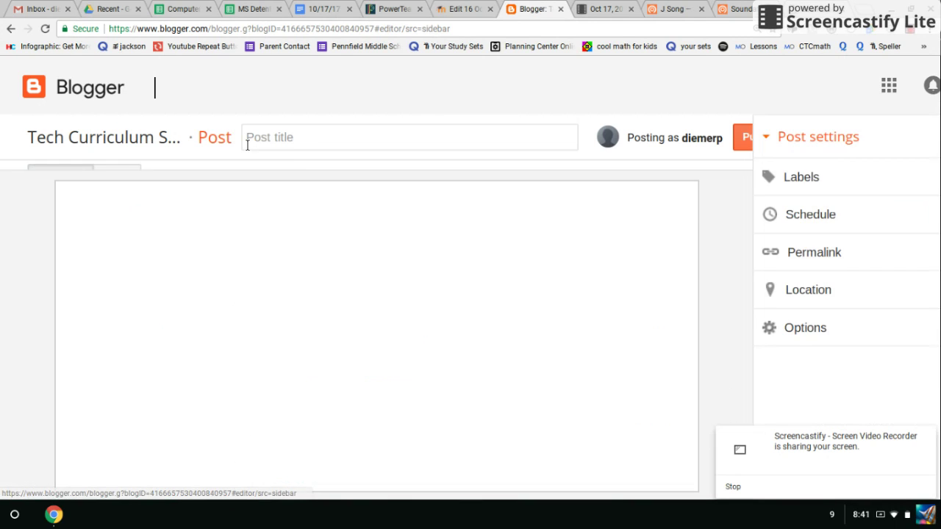
pyautogui.click(105, 178)
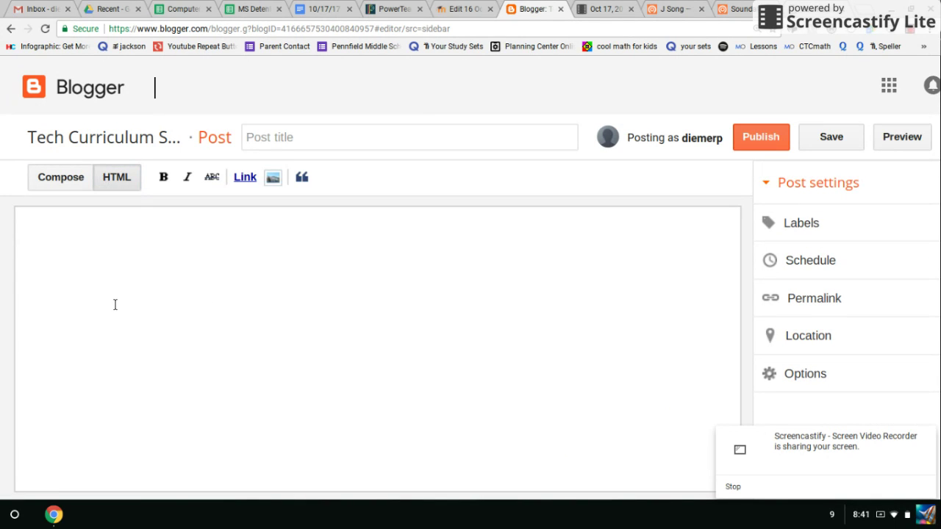
pyautogui.hotkey('ctrl', 'v')
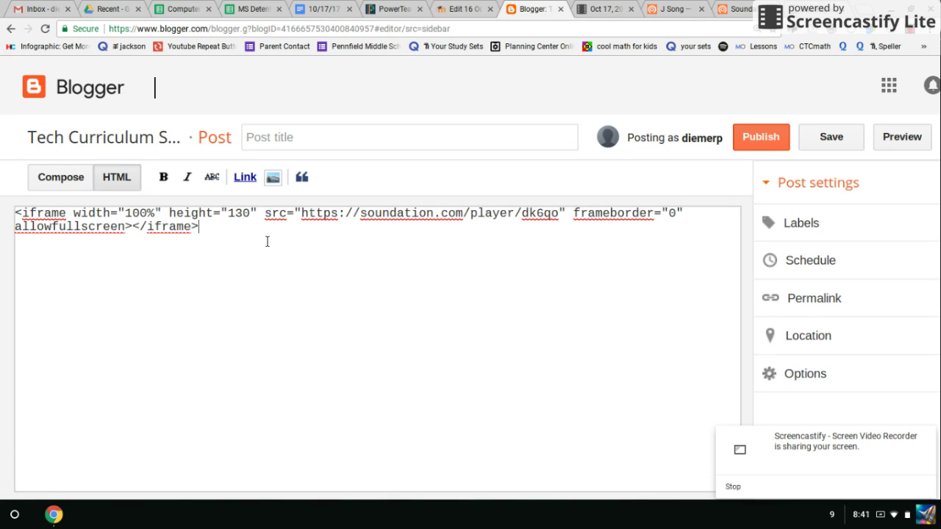
# - Add the line 'Type here' below the player and preview the rendered post
pyautogui.click(76, 177)
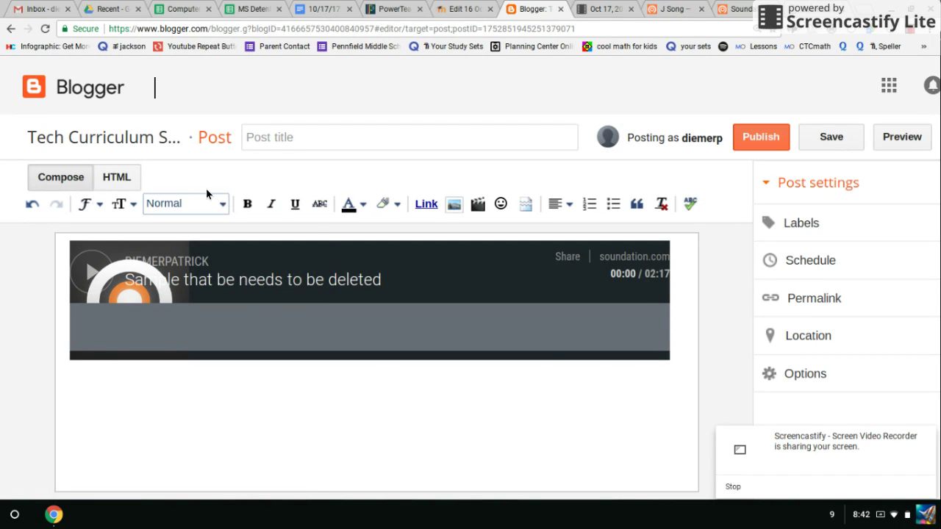
pyautogui.click(117, 177)
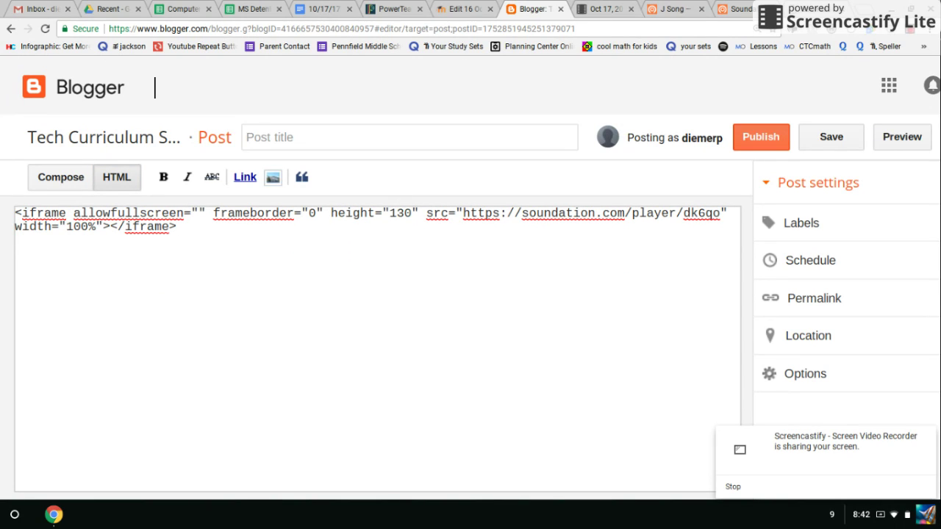
pyautogui.write('ype here')
pyautogui.click(80, 182)
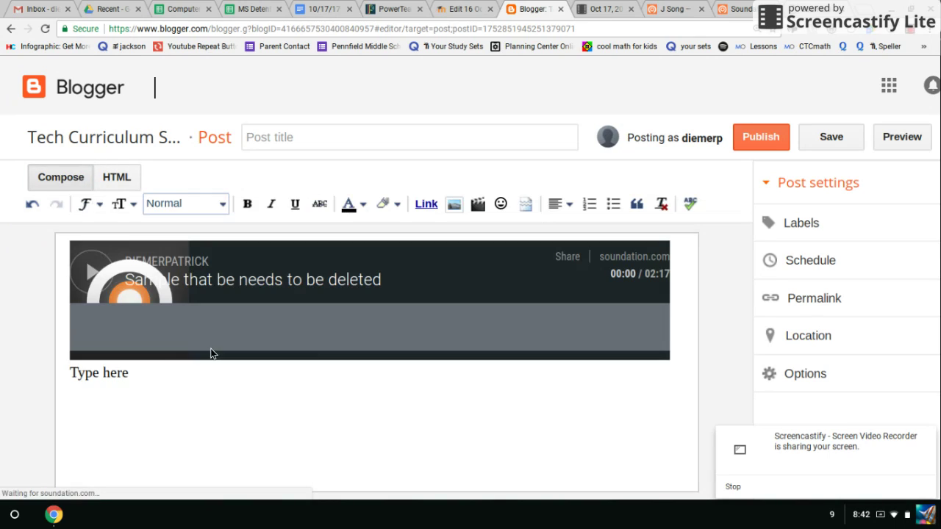
# - Change the body line to 'Type writing requirements here'
pyautogui.click(143, 376)
pyautogui.press('BackSpace')
pyautogui.press('BackSpace')
pyautogui.press('BackSpace')
pyautogui.press('BackSpace')
pyautogui.press('BackSpace')
pyautogui.press('BackSpace')
pyautogui.press('BackSpace')
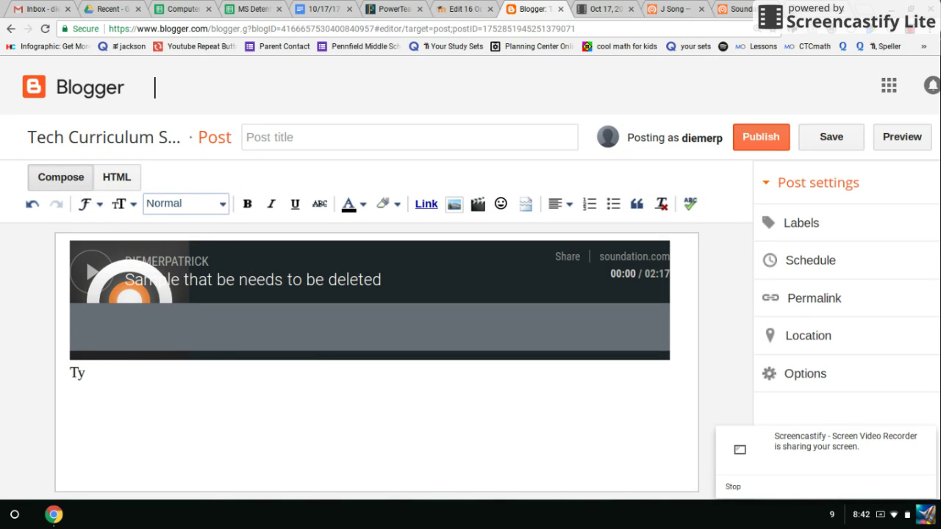
pyautogui.write('pe writing requirements here')
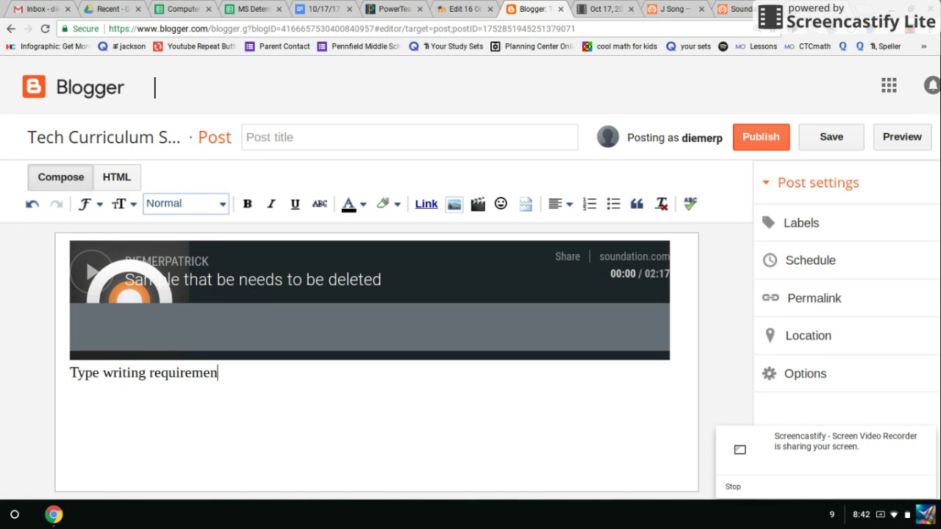
# - Title the post 'Soundation for 6th Graders' and publish it
pyautogui.click(337, 145)
pyautogui.write('Soundationf or')
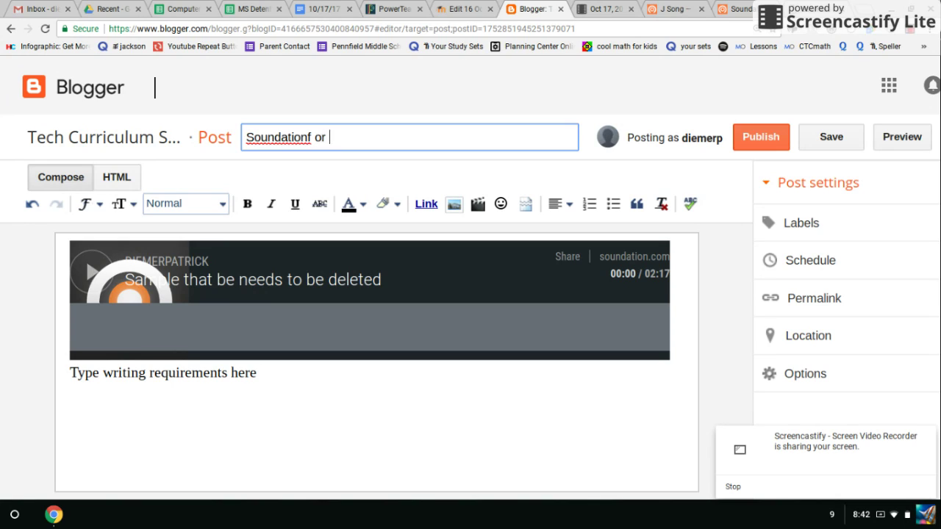
pyautogui.press('BackSpace')
pyautogui.press('BackSpace')
pyautogui.press('BackSpace')
pyautogui.press('BackSpace')
pyautogui.write('n fo')
pyautogui.write('r 7')
pyautogui.press('BackSpace')
pyautogui.write('6th Graders')
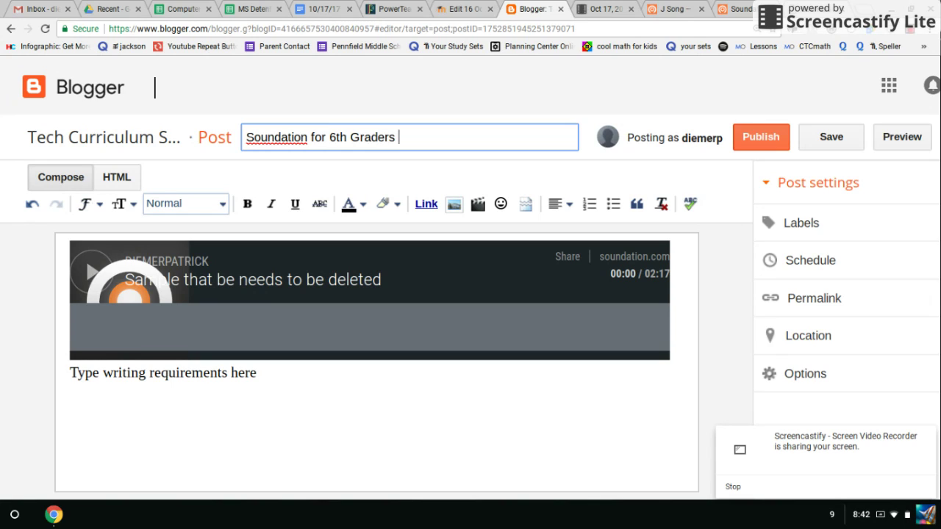
pyautogui.click(337, 434)
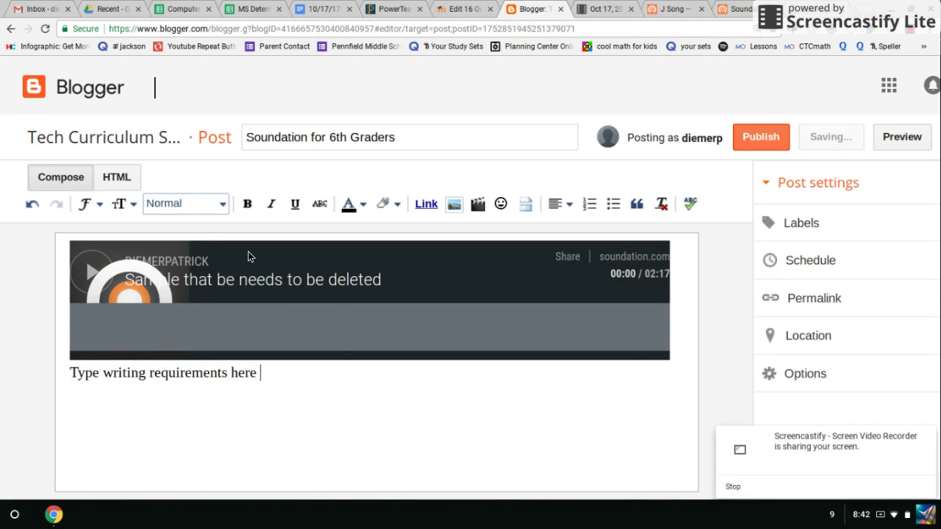
pyautogui.click(757, 140)
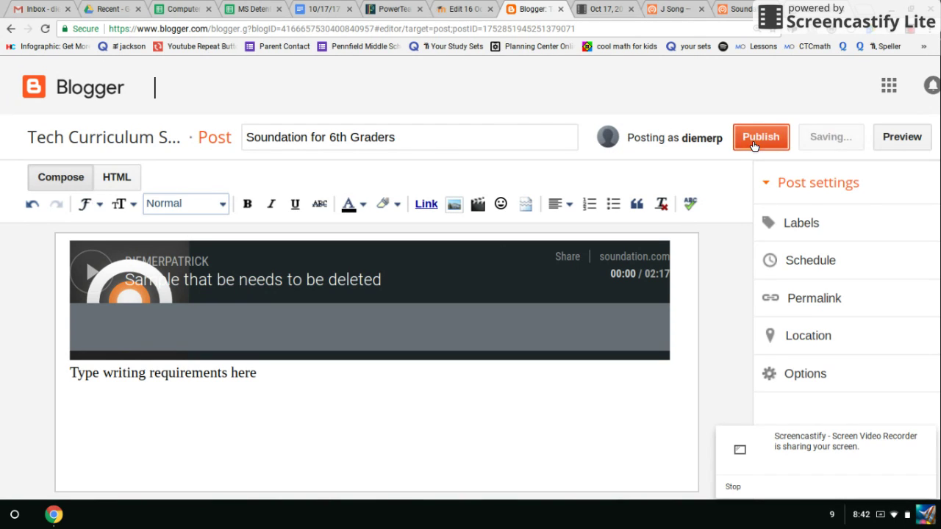